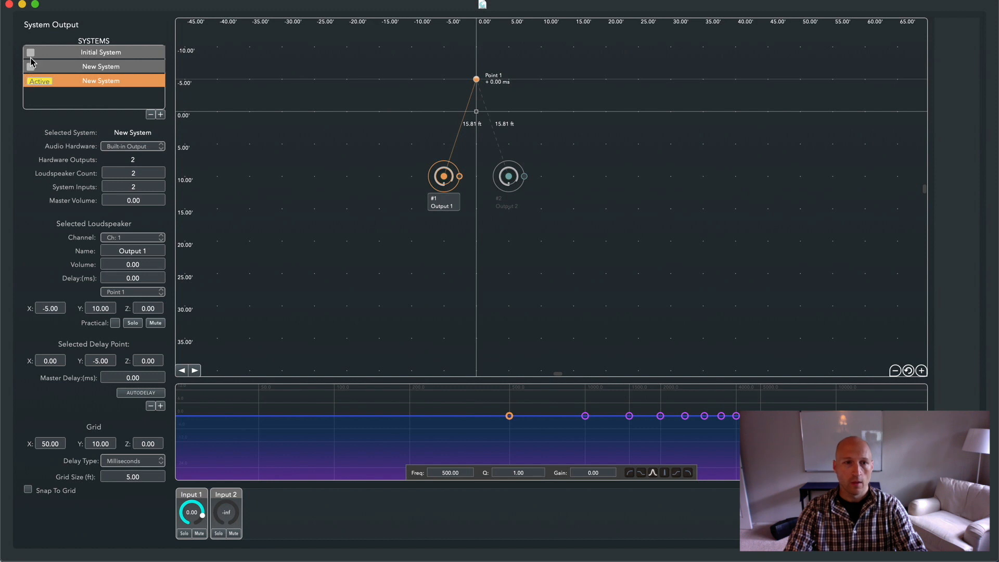
Make Initial System the active system and set its audio hardware to AVAE UltraLite AVB
{"action": "left_click", "coordinate": [31, 53]}
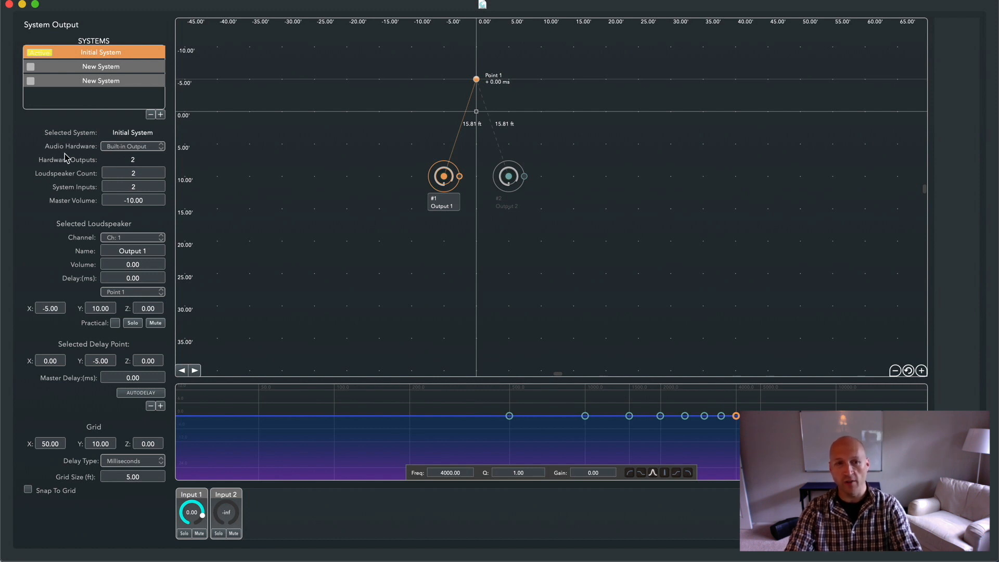
{"action": "left_click", "coordinate": [126, 148]}
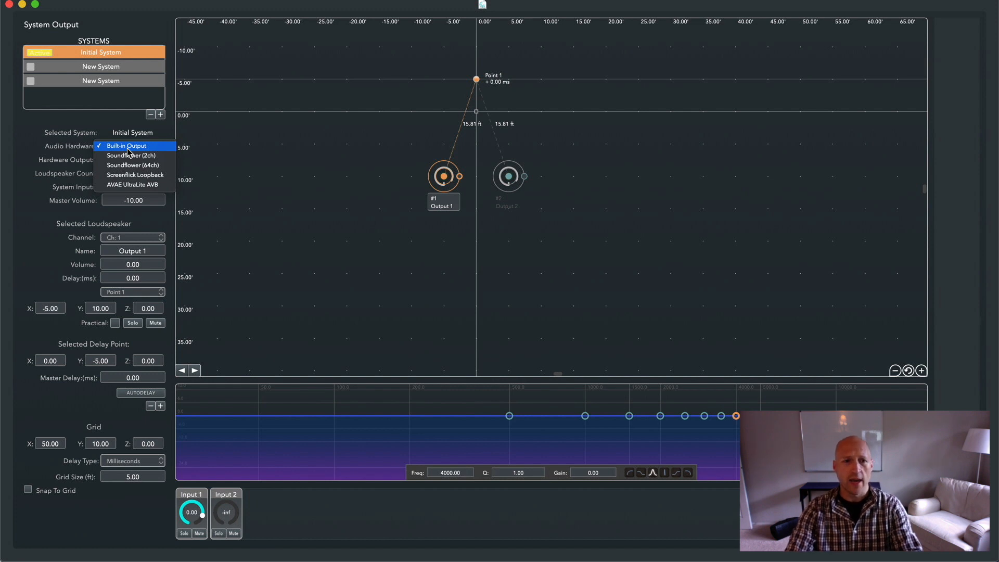
{"action": "left_click", "coordinate": [164, 185]}
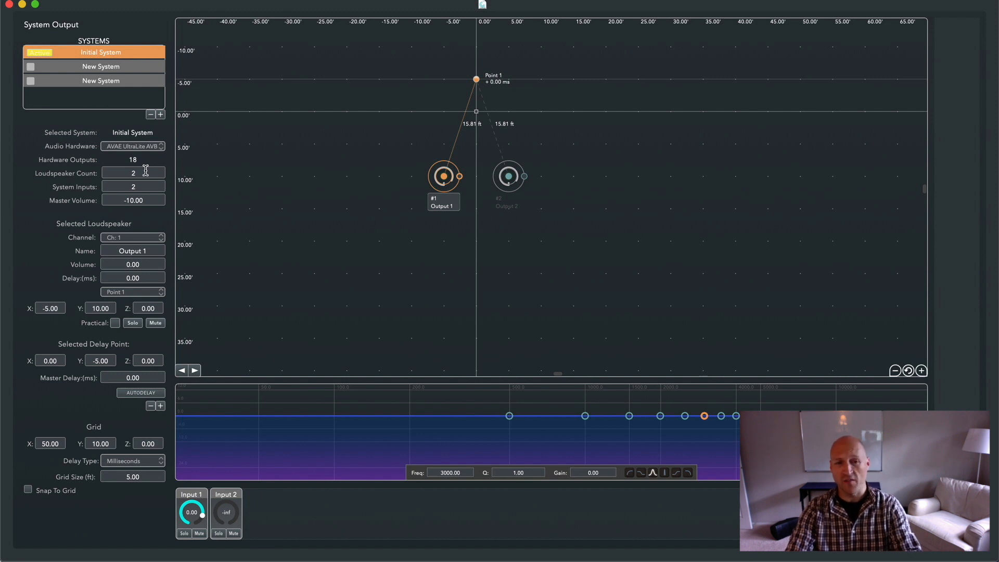
Set the Initial System's loudspeaker count to 7
{"action": "left_click", "coordinate": [145, 172]}
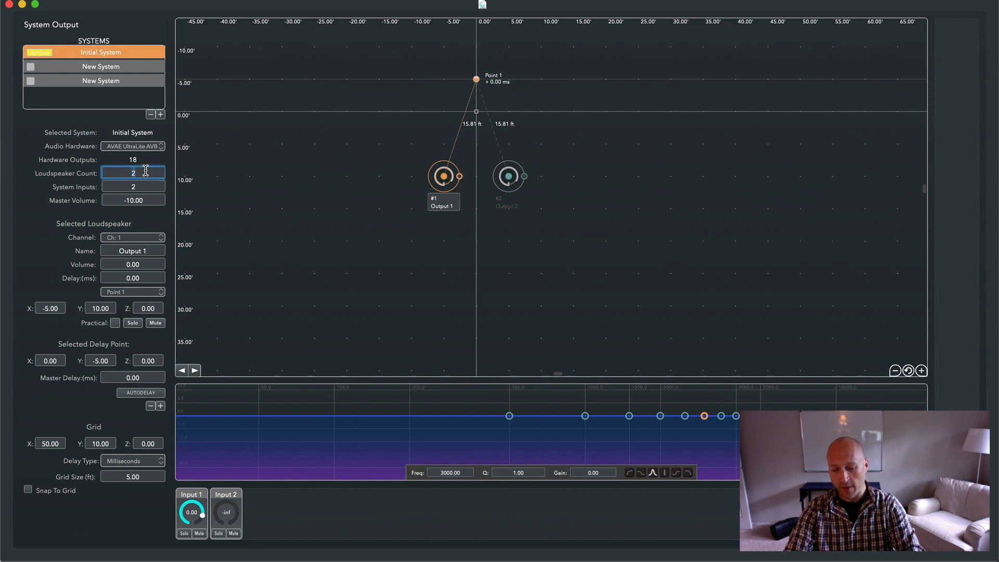
{"action": "type", "text": "7"}
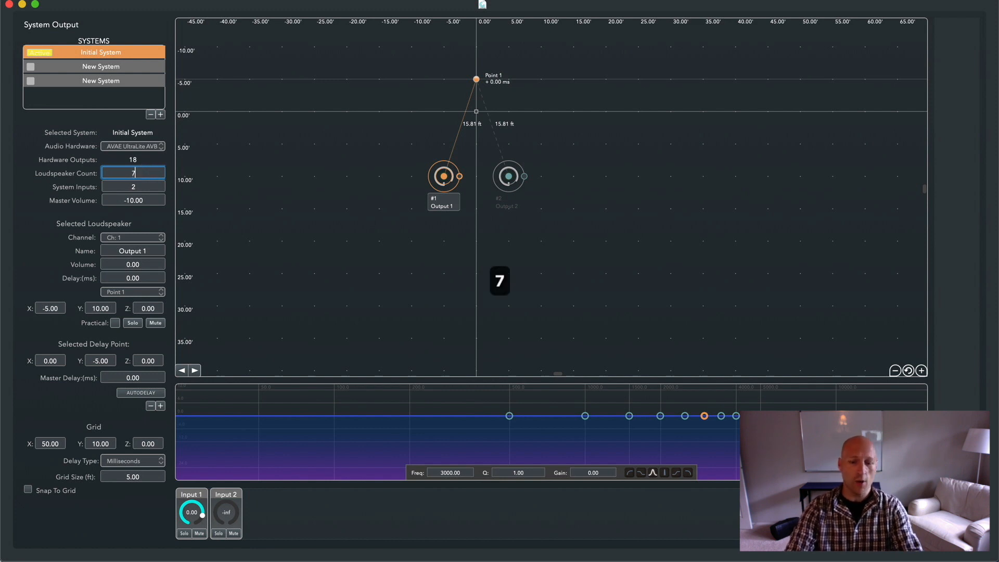
{"action": "key", "text": "Return"}
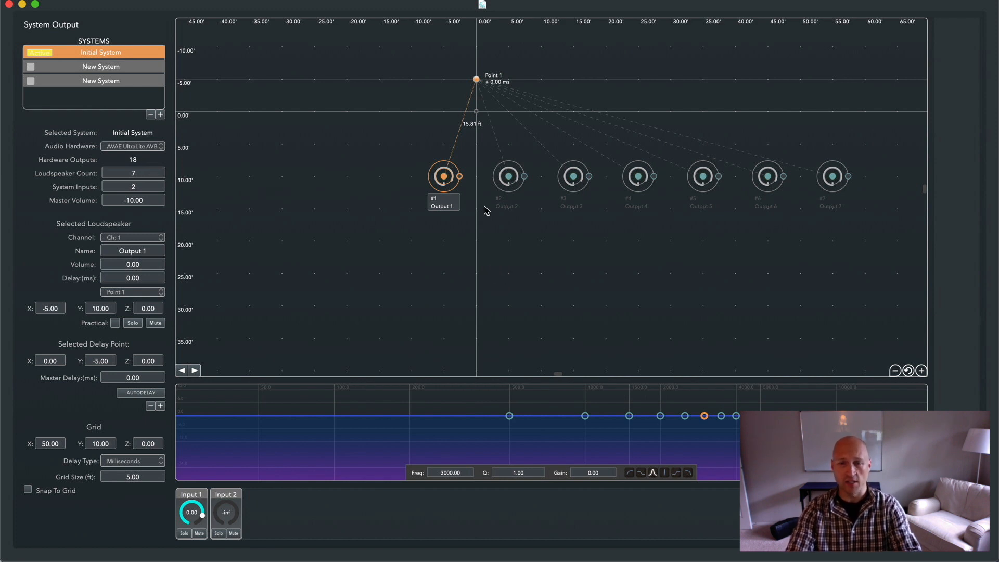
Set the Initial System's system inputs to 7 and its master volume to -3
{"action": "left_click", "coordinate": [155, 183]}
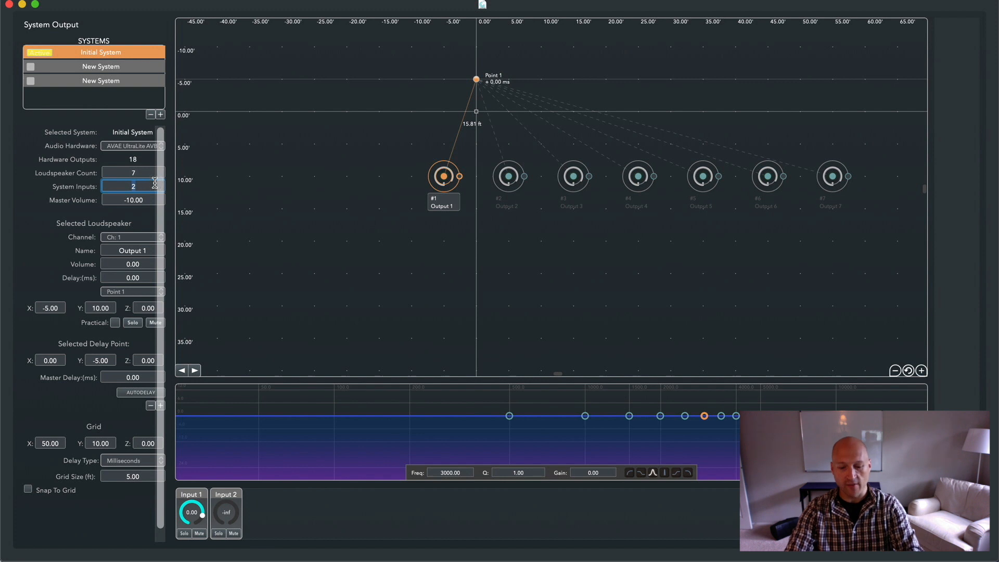
{"action": "type", "text": "7"}
{"action": "key", "text": "Return"}
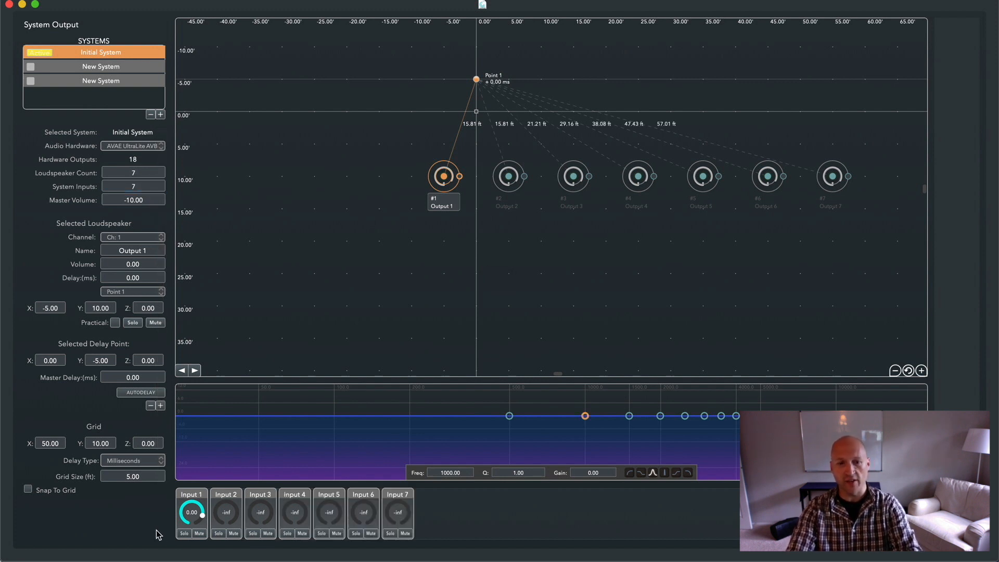
{"action": "type", "text": "-3"}
{"action": "key", "text": "Return"}
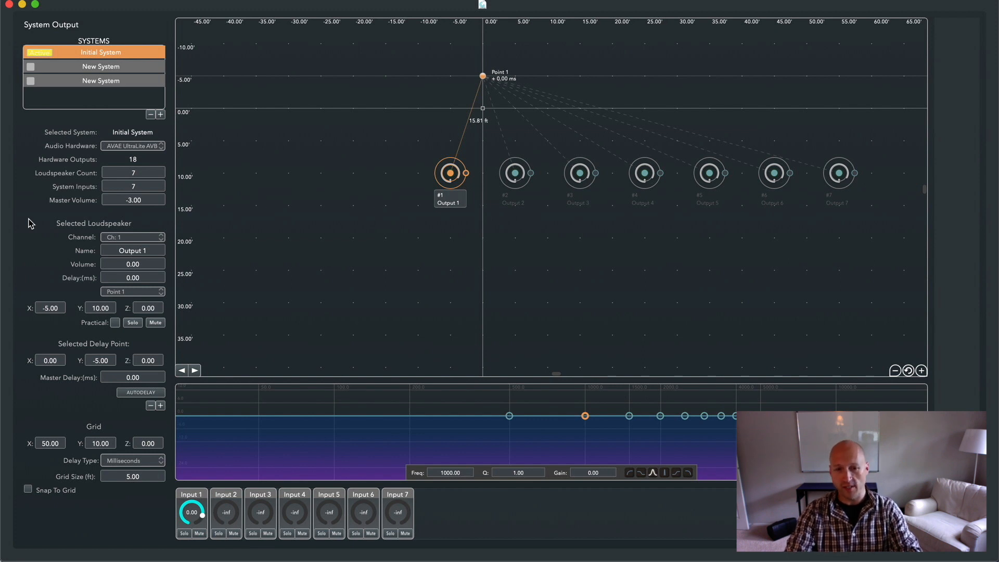
Select the loudspeakers in the layout one after another to view their settings, ending on Output 1
{"action": "left_click", "coordinate": [516, 177]}
{"action": "left_click", "coordinate": [578, 176]}
{"action": "left_click", "coordinate": [642, 175]}
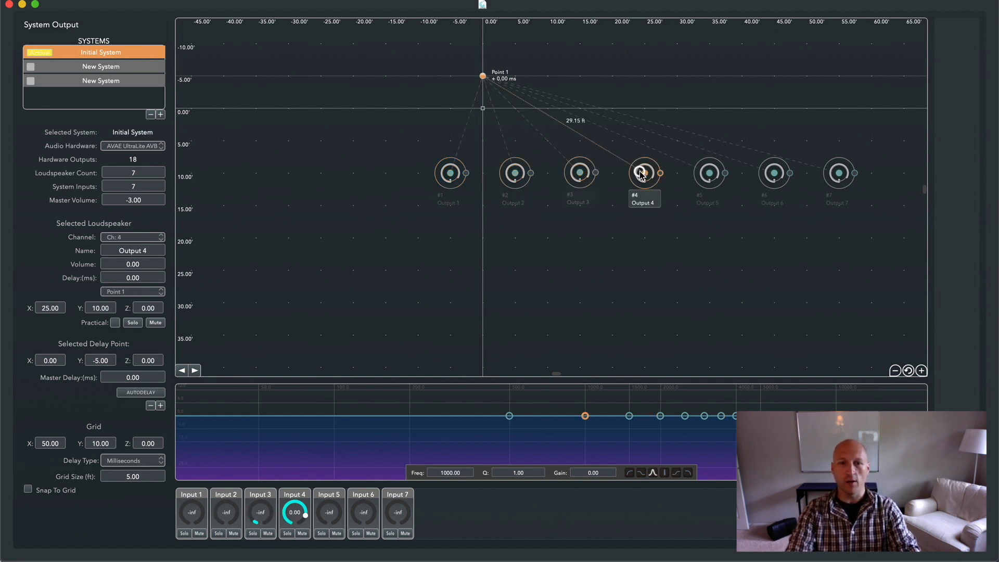
{"action": "left_click", "coordinate": [194, 370]}
{"action": "left_click", "coordinate": [195, 371]}
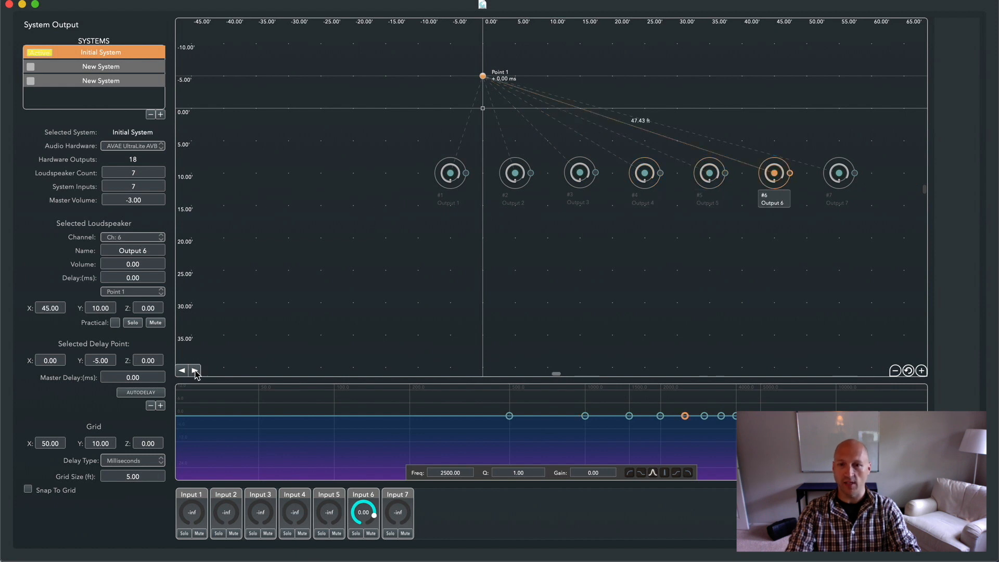
{"action": "left_click", "coordinate": [194, 371]}
{"action": "left_click", "coordinate": [195, 370]}
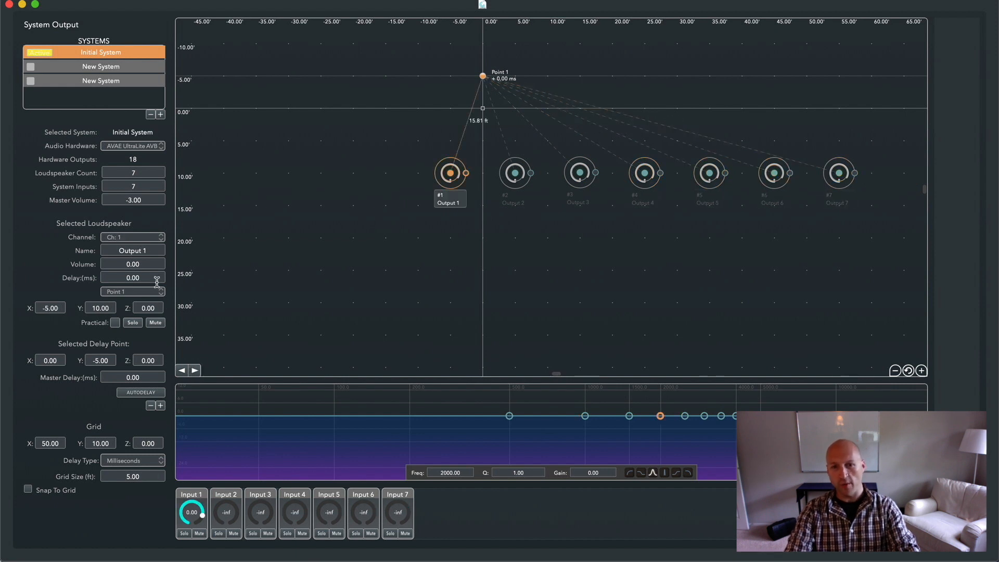
Try channel 18 for the Output 1 loudspeaker and return it to channel 1
{"action": "left_click", "coordinate": [151, 240]}
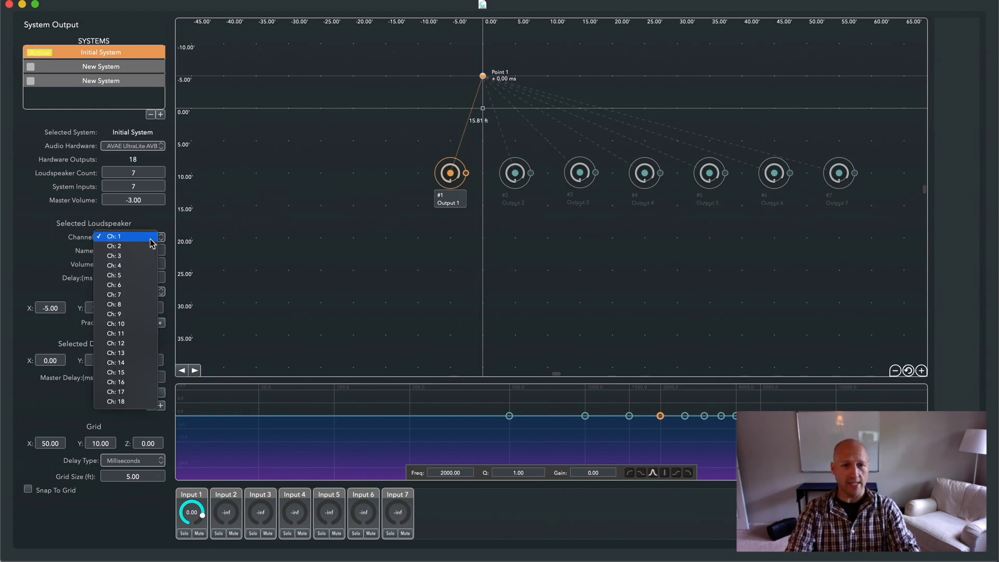
{"action": "left_click", "coordinate": [134, 402]}
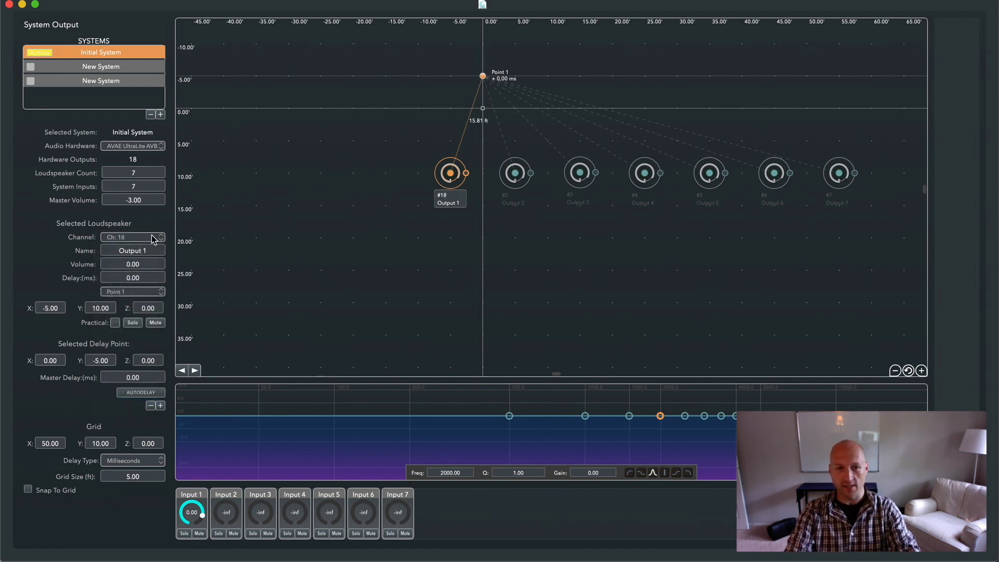
{"action": "left_click", "coordinate": [154, 240]}
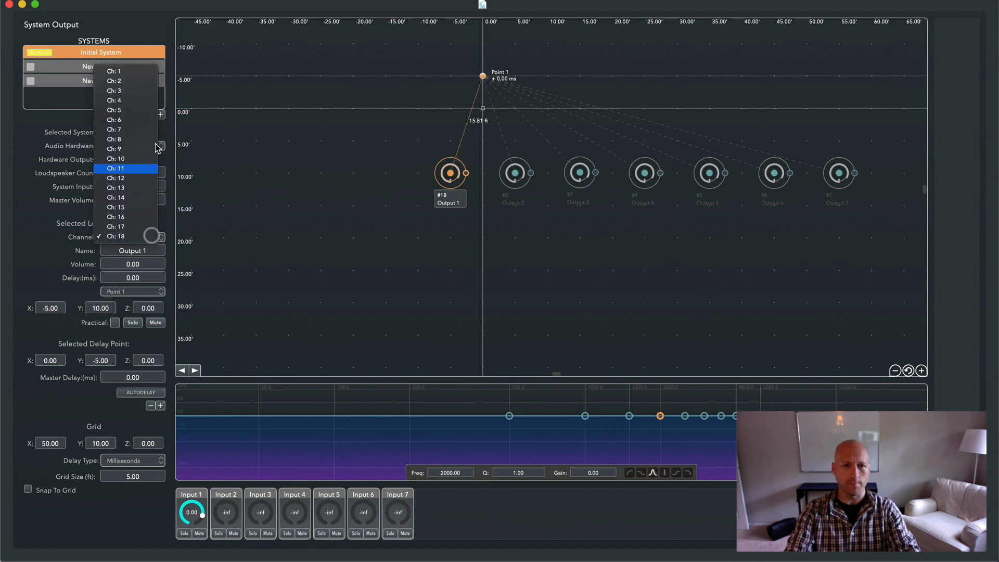
{"action": "left_click", "coordinate": [151, 73]}
Rename the Output 1 loudspeaker as Main L
{"action": "left_click", "coordinate": [156, 252]}
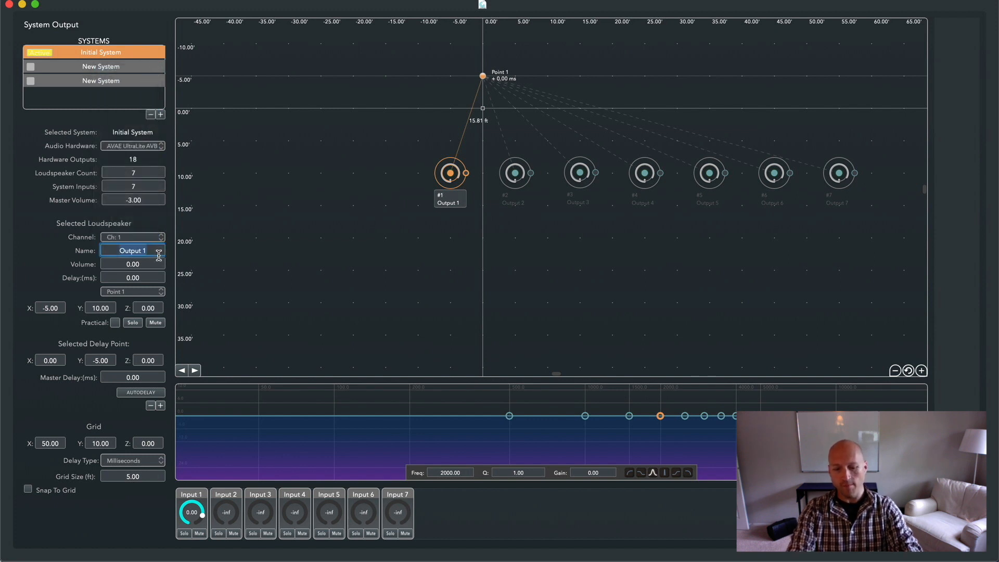
{"action": "type", "text": "Main L"}
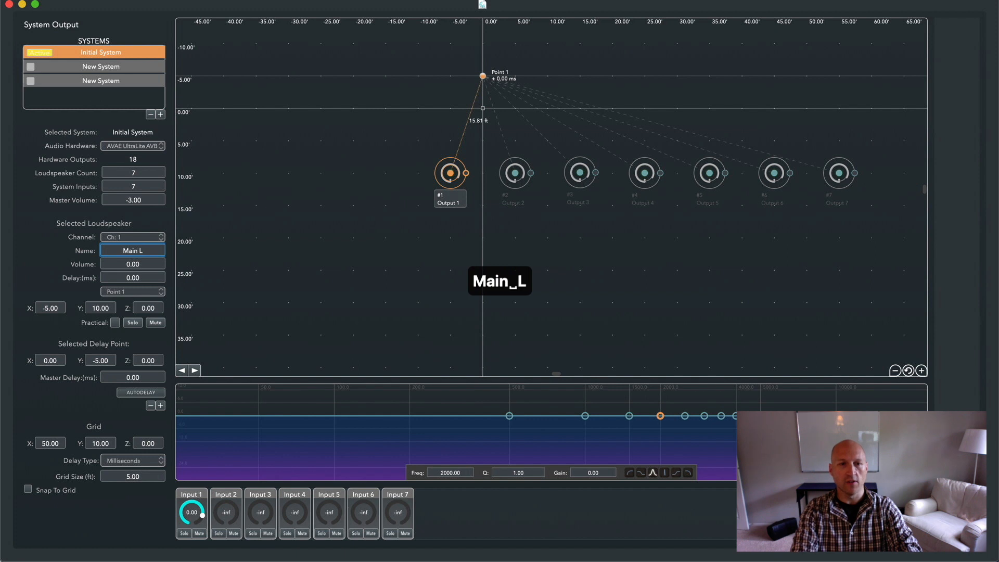
{"action": "key", "text": "Return"}
Set the Main L loudspeaker's volume to -10 and its delay to 20 ms
{"action": "left_click", "coordinate": [163, 260]}
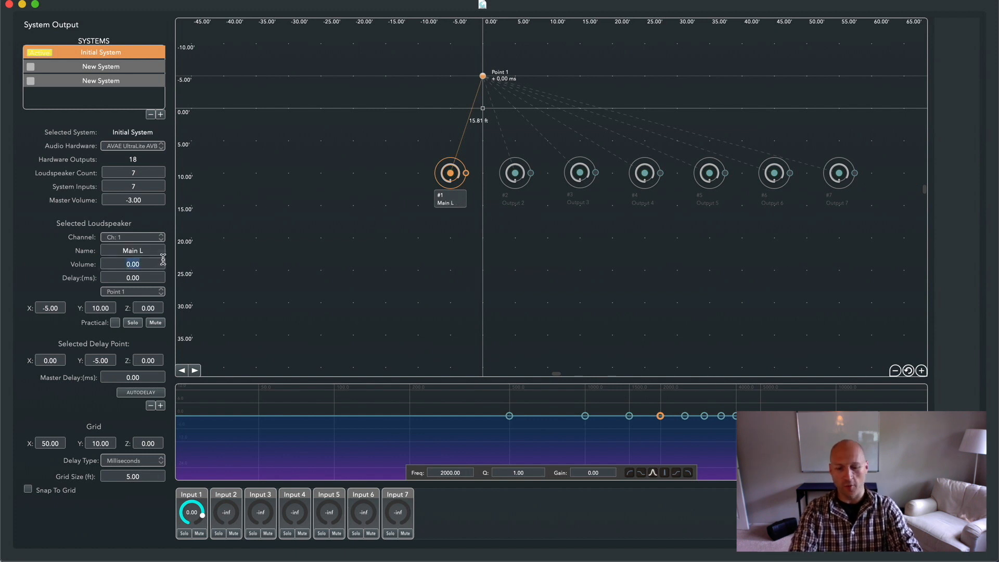
{"action": "type", "text": "-10"}
{"action": "key", "text": "Return"}
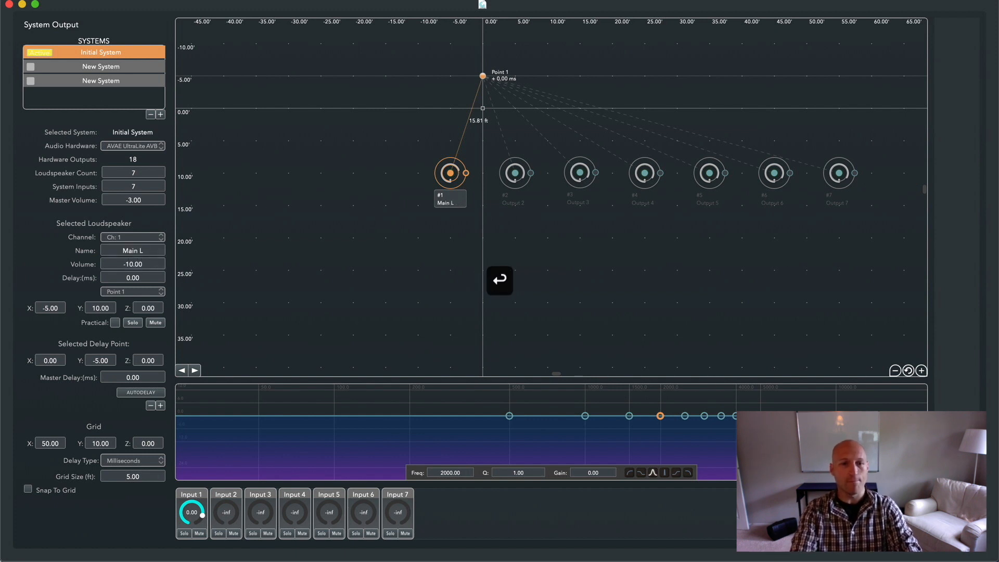
{"action": "left_click", "coordinate": [149, 277]}
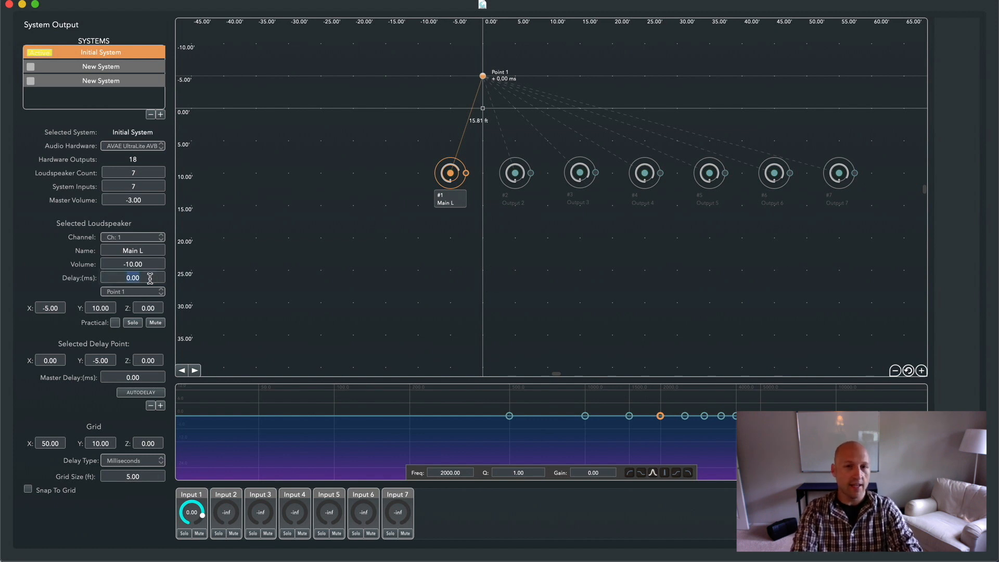
{"action": "type", "text": "20"}
{"action": "key", "text": "Return"}
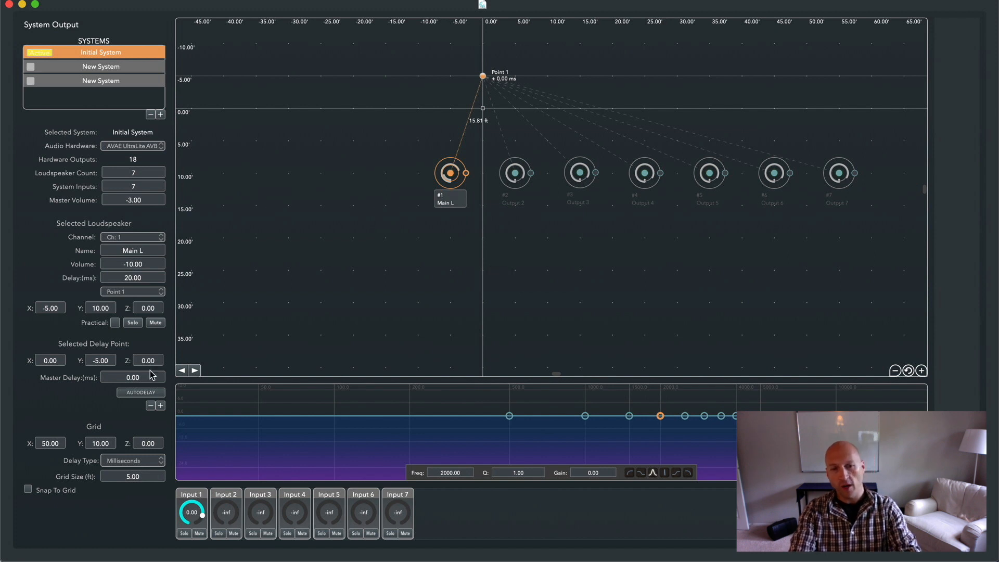
Turn solo and mute on for the Main L loudspeaker and switch both off again
{"action": "left_click", "coordinate": [133, 322]}
{"action": "left_click", "coordinate": [155, 322]}
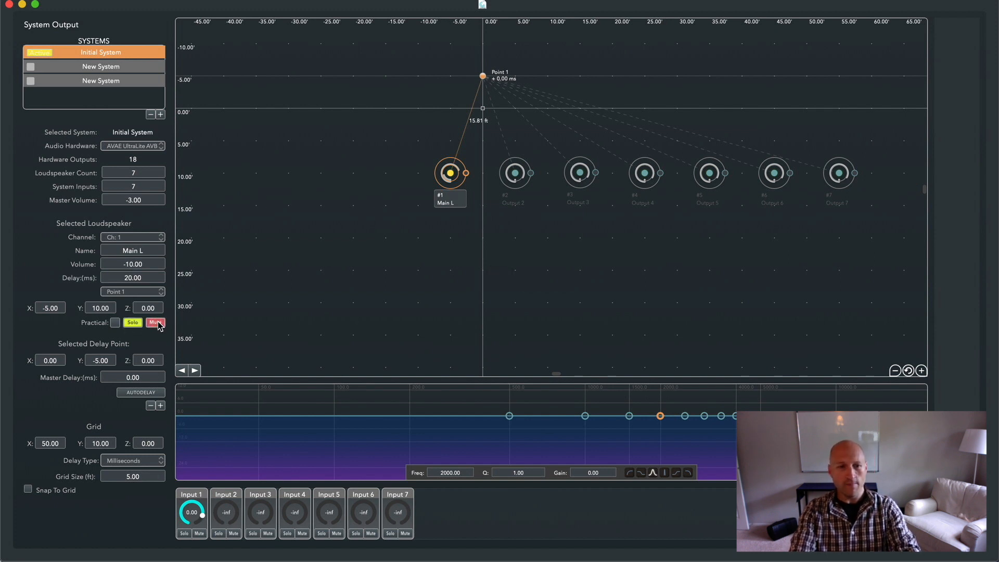
{"action": "left_click", "coordinate": [155, 322]}
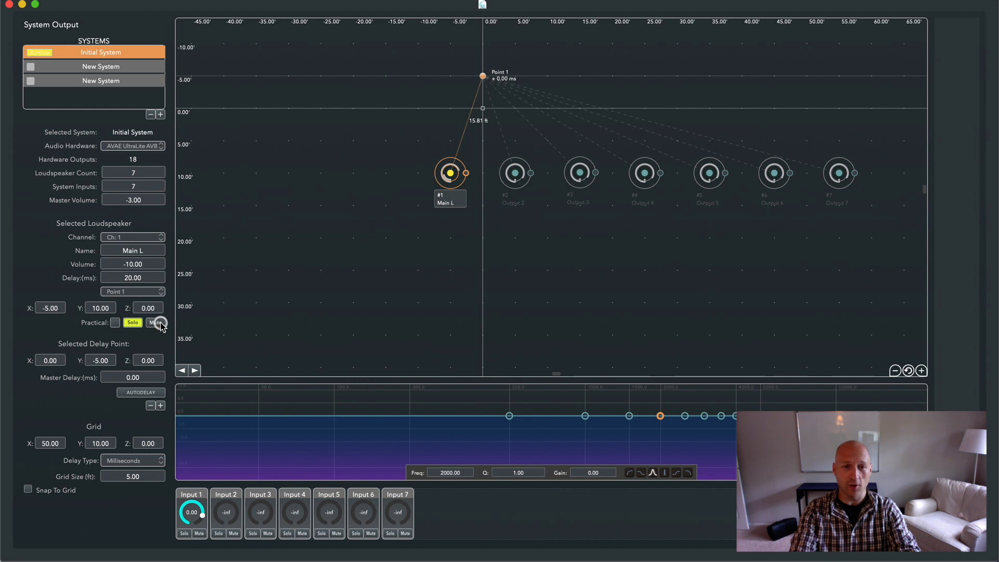
{"action": "left_click", "coordinate": [133, 322]}
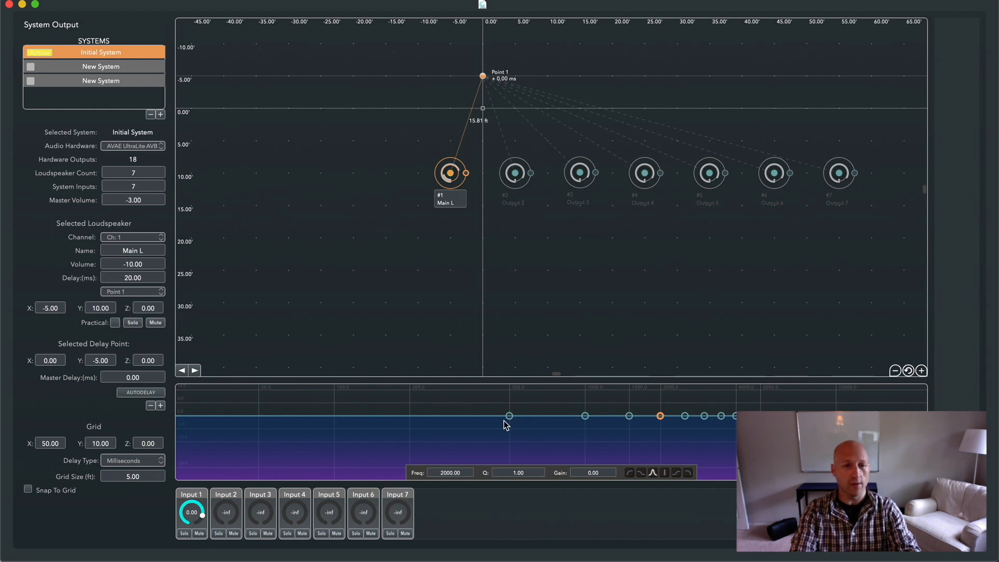
Try the different filter shapes on a Main L EQ band at about 318 Hz with -8.1 gain, and reset the EQ
{"action": "left_click_drag", "start_coordinate": [506, 424], "coordinate": [460, 435]}
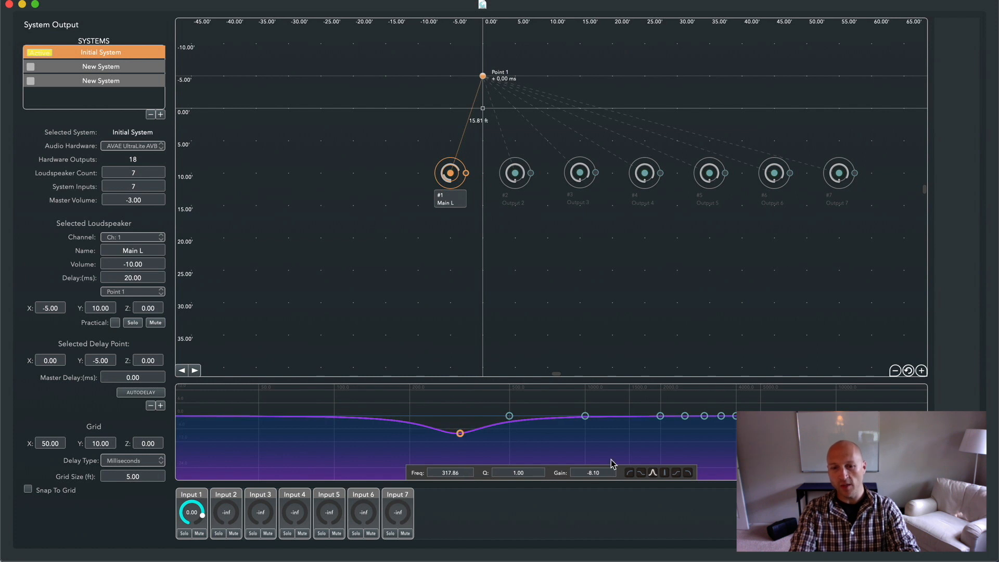
{"action": "left_click", "coordinate": [630, 474]}
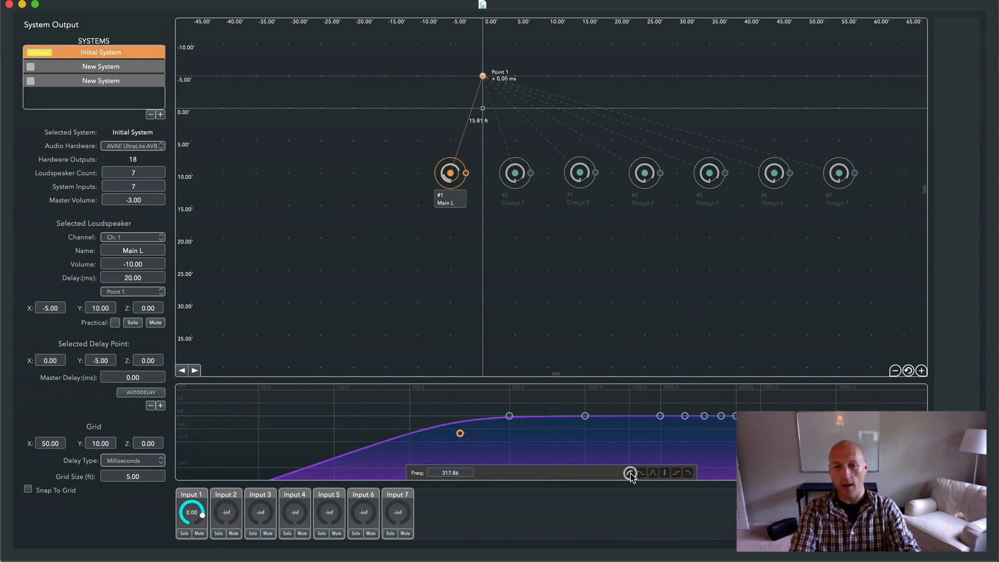
{"action": "left_click", "coordinate": [641, 473]}
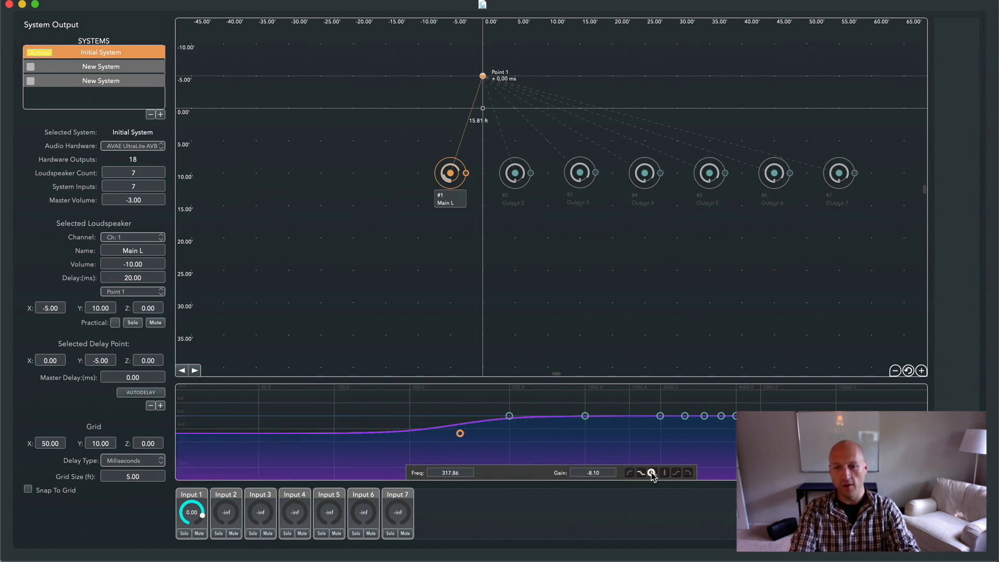
{"action": "left_click", "coordinate": [654, 473]}
{"action": "left_click", "coordinate": [664, 474]}
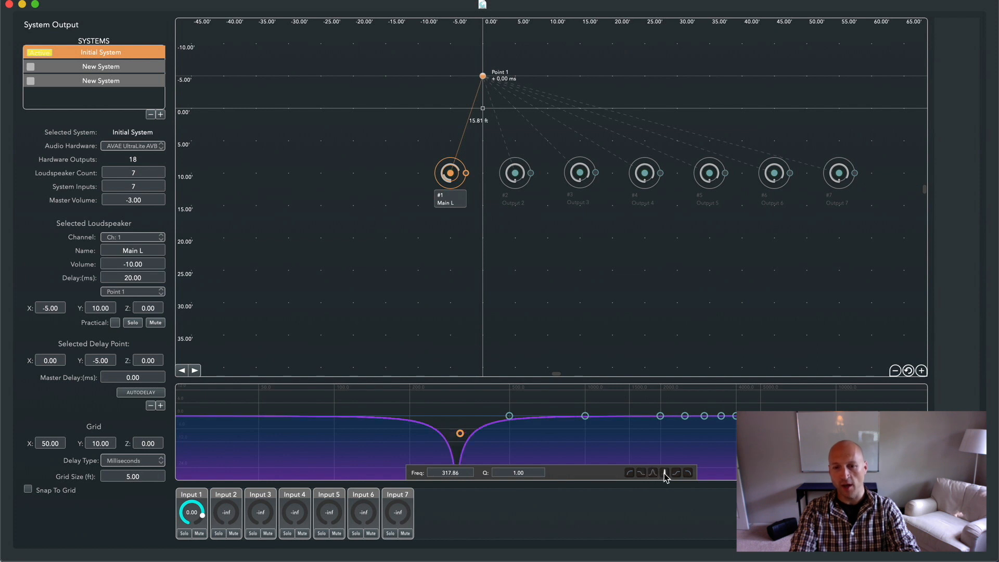
{"action": "left_click", "coordinate": [676, 473]}
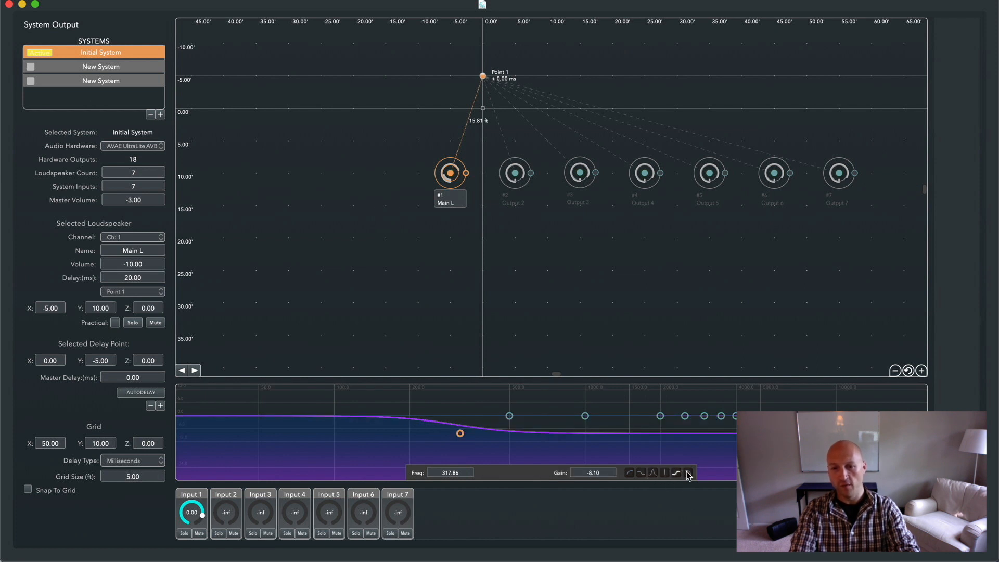
{"action": "left_click", "coordinate": [687, 473]}
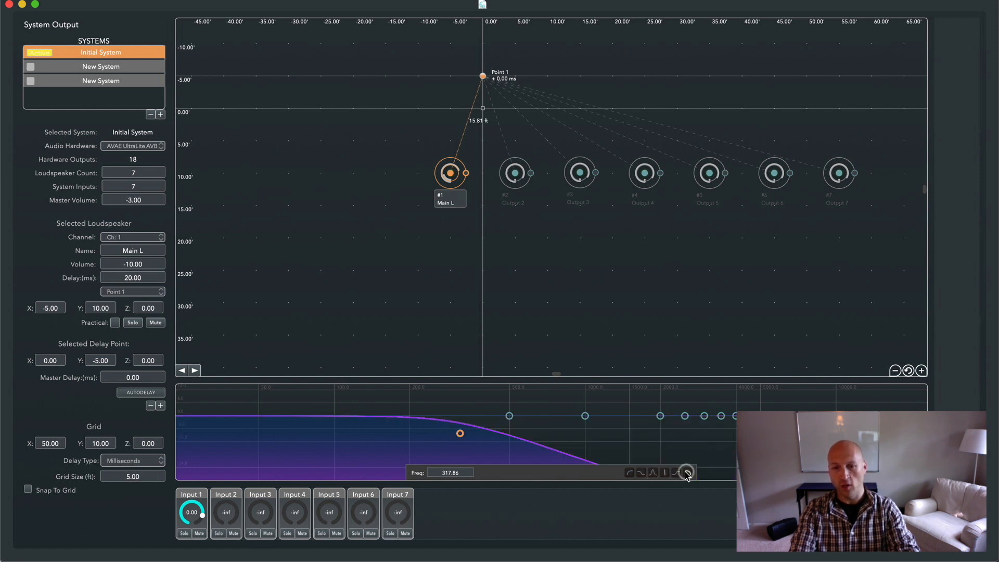
{"action": "left_click", "coordinate": [654, 473]}
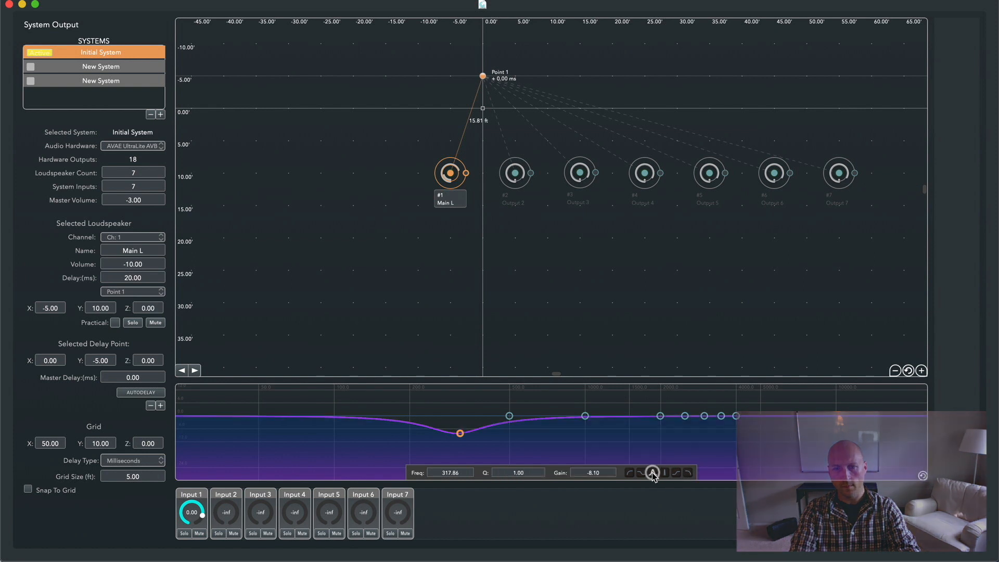
{"action": "left_click", "coordinate": [923, 476]}
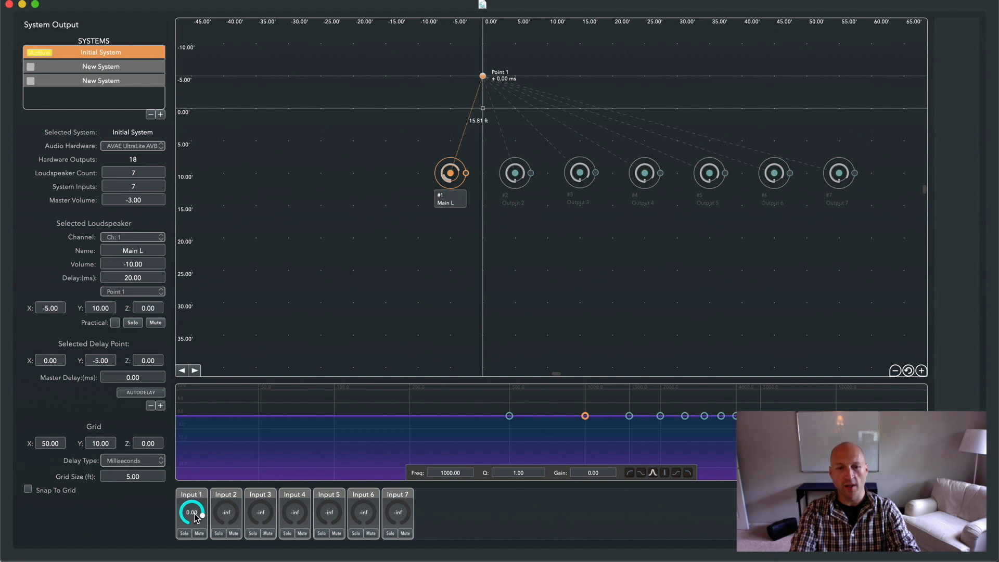
Try Input 3 at about -6.6 for Main L and reset it, and toggle Input 1's solo and mute on and off
{"action": "left_click_drag", "start_coordinate": [259, 512], "coordinate": [285, 408]}
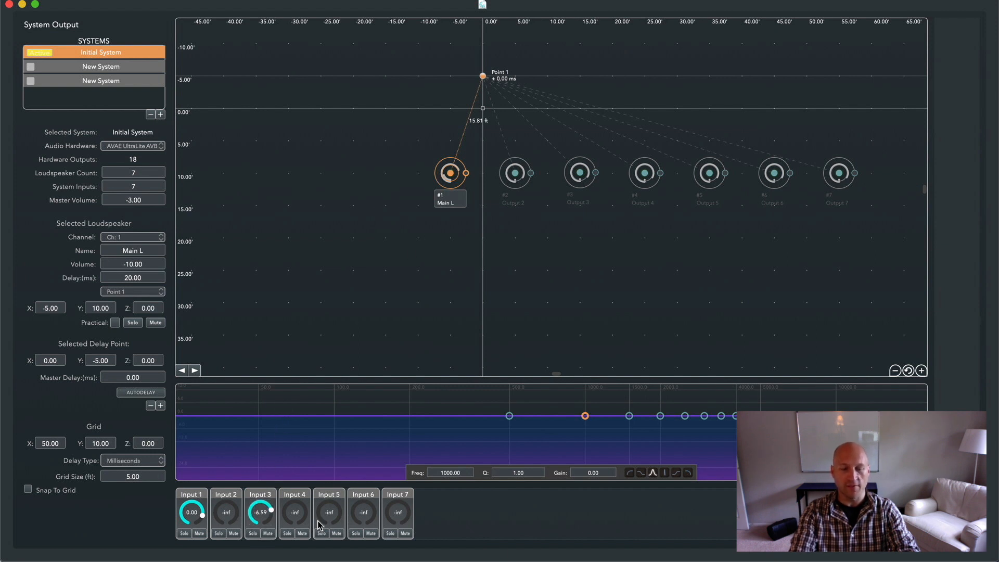
{"action": "double_click", "coordinate": [266, 521]}
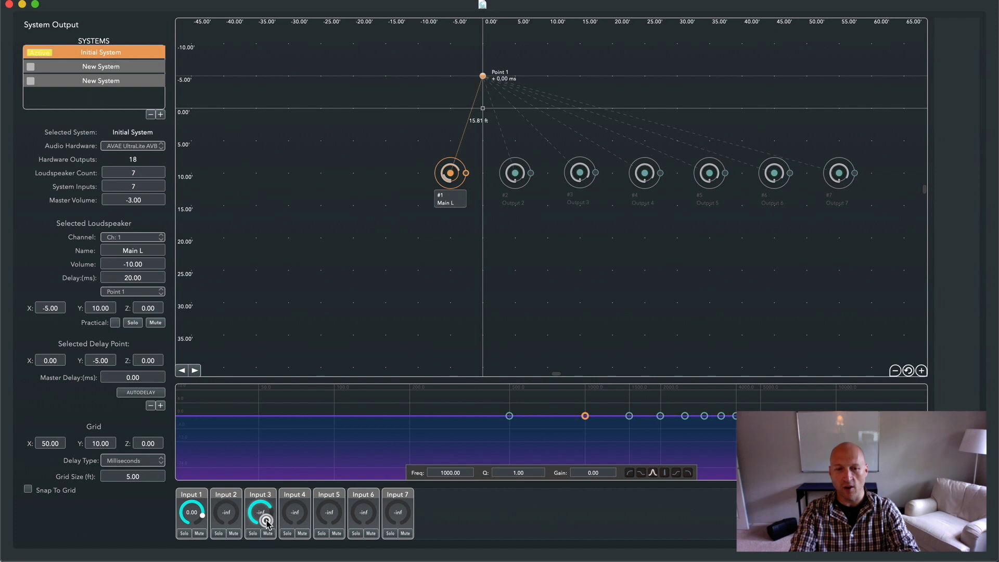
{"action": "left_click", "coordinate": [185, 533]}
{"action": "left_click", "coordinate": [199, 534]}
{"action": "left_click", "coordinate": [199, 535]}
{"action": "left_click", "coordinate": [185, 534]}
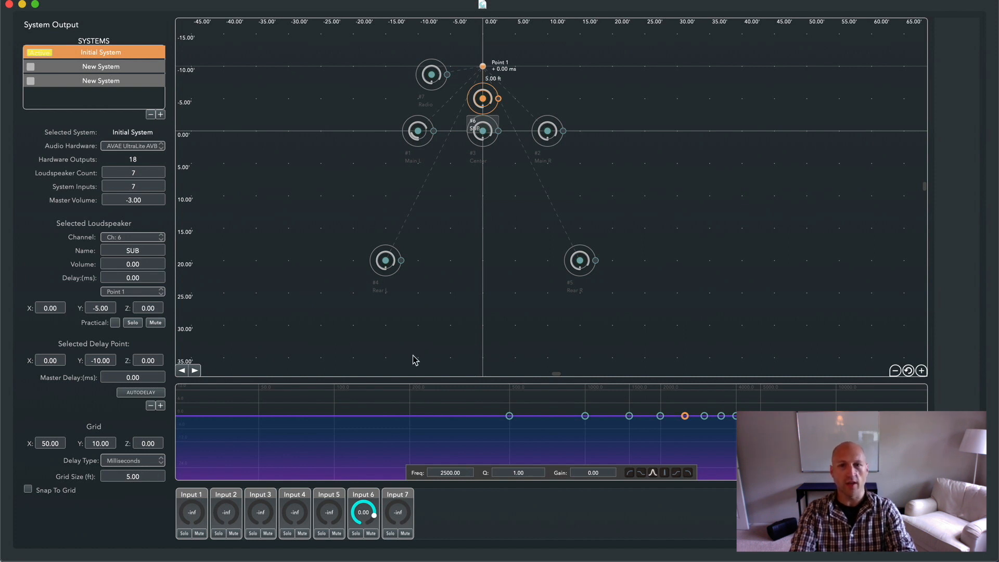
Select the Center, Main L and Rear L loudspeakers in turn and set the Rear R loudspeaker's volume to about -2.86
{"action": "left_click", "coordinate": [486, 144]}
{"action": "left_click", "coordinate": [417, 134]}
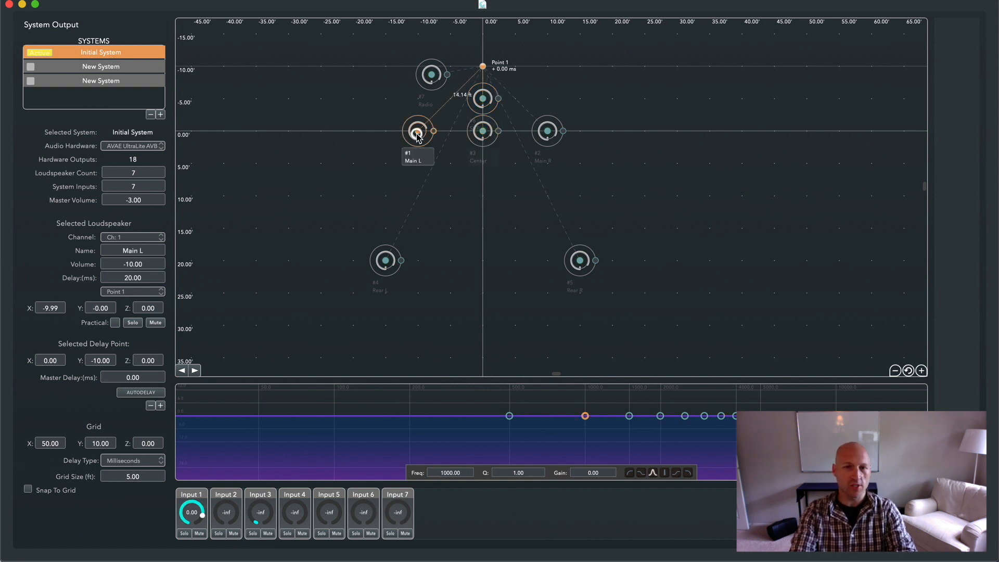
{"action": "left_click", "coordinate": [388, 268]}
{"action": "left_click", "coordinate": [573, 267]}
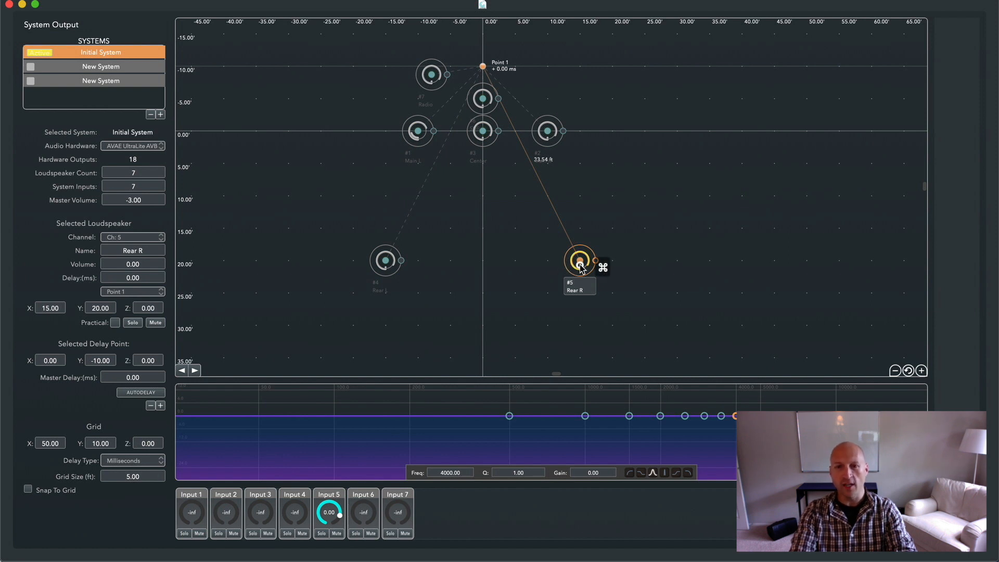
{"action": "mouse_move", "coordinate": [580, 263]}
{"action": "left_mouse_down"}
{"action": "mouse_move", "coordinate": [580, 292]}
{"action": "mouse_move", "coordinate": [578, 249]}
{"action": "left_mouse_up"}
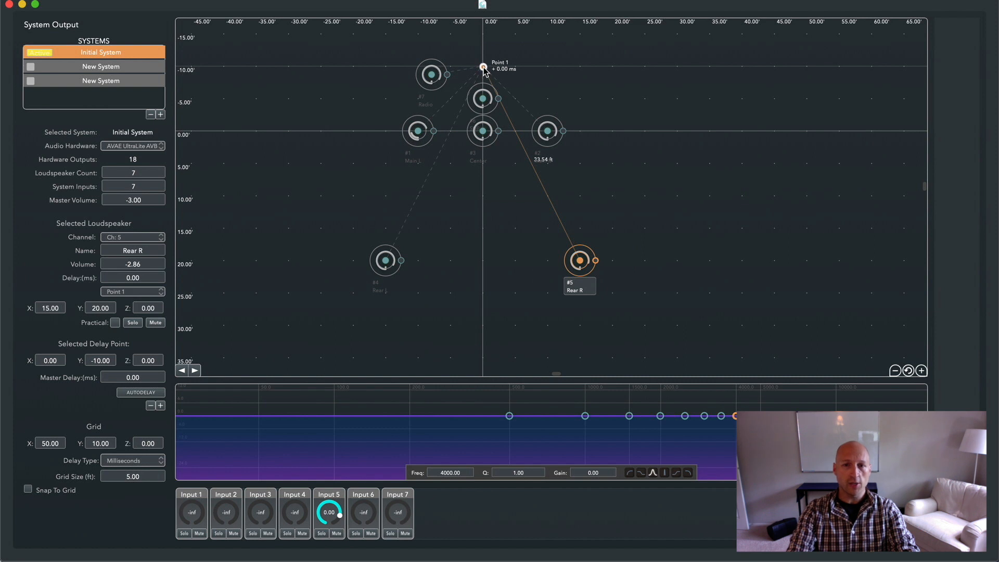
Move delay Point 1 away from the loudspeakers to about X -0.06, Y -11.71 and turn on AutoDelay
{"action": "mouse_move", "coordinate": [483, 68]}
{"action": "left_mouse_down"}
{"action": "mouse_move", "coordinate": [601, 72]}
{"action": "mouse_move", "coordinate": [622, 64]}
{"action": "mouse_move", "coordinate": [585, 182]}
{"action": "mouse_move", "coordinate": [468, 216]}
{"action": "mouse_move", "coordinate": [480, 249]}
{"action": "mouse_move", "coordinate": [483, 57]}
{"action": "left_mouse_up"}
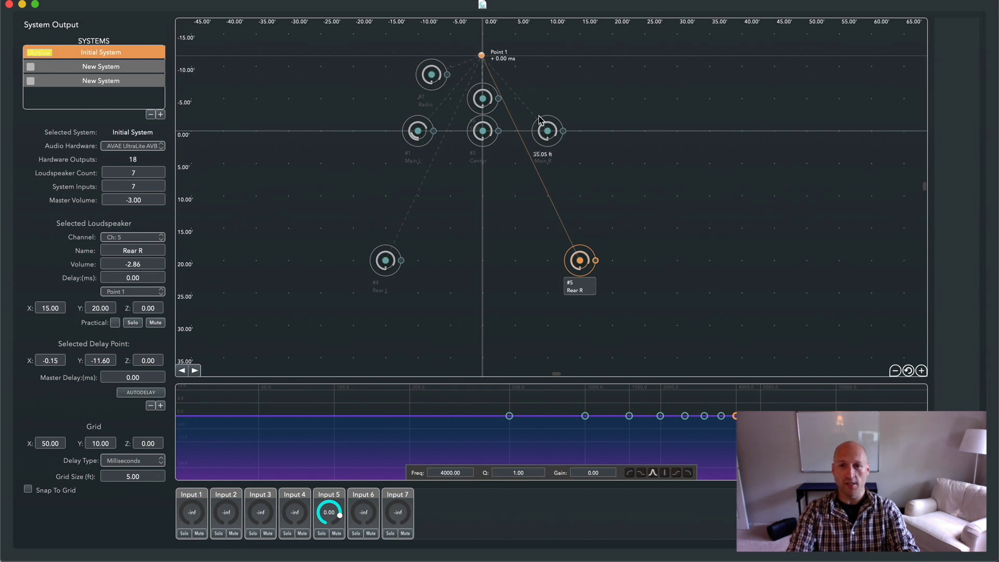
{"action": "left_click", "coordinate": [150, 396]}
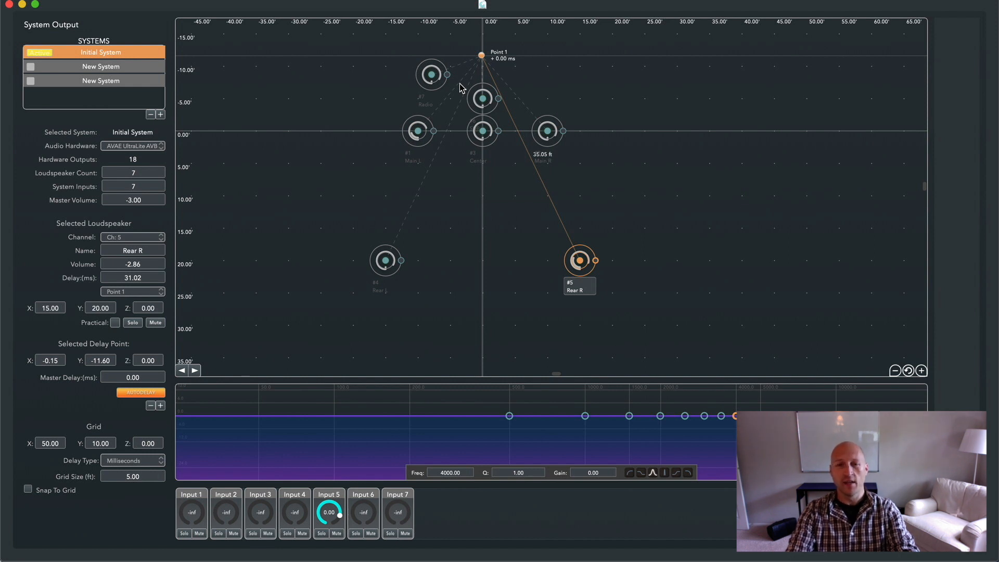
{"action": "left_click", "coordinate": [482, 98]}
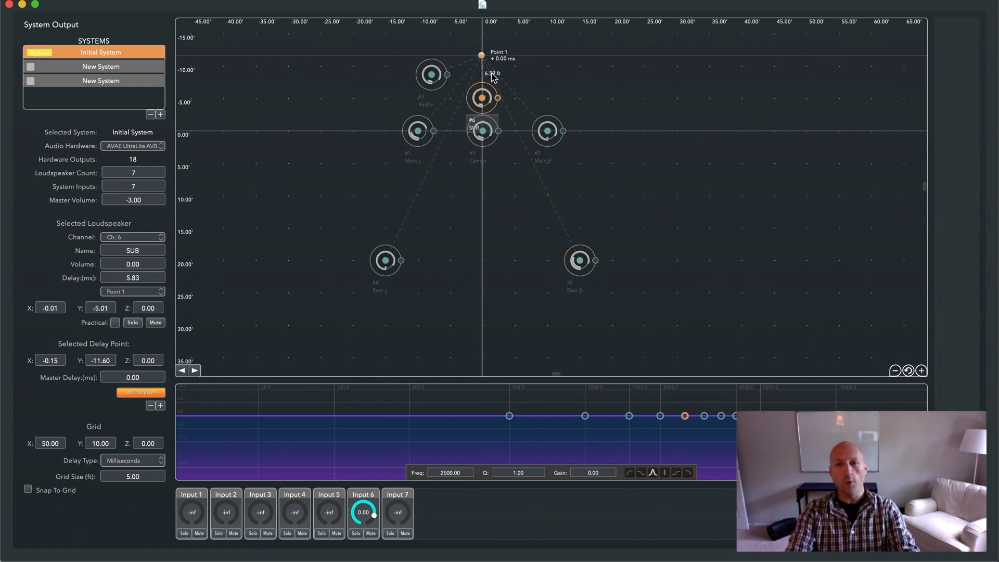
{"action": "mouse_move", "coordinate": [482, 56]}
{"action": "left_mouse_down"}
{"action": "mouse_move", "coordinate": [537, 50]}
{"action": "mouse_move", "coordinate": [451, 45]}
{"action": "mouse_move", "coordinate": [483, 46]}
{"action": "mouse_move", "coordinate": [482, 56]}
{"action": "left_mouse_up"}
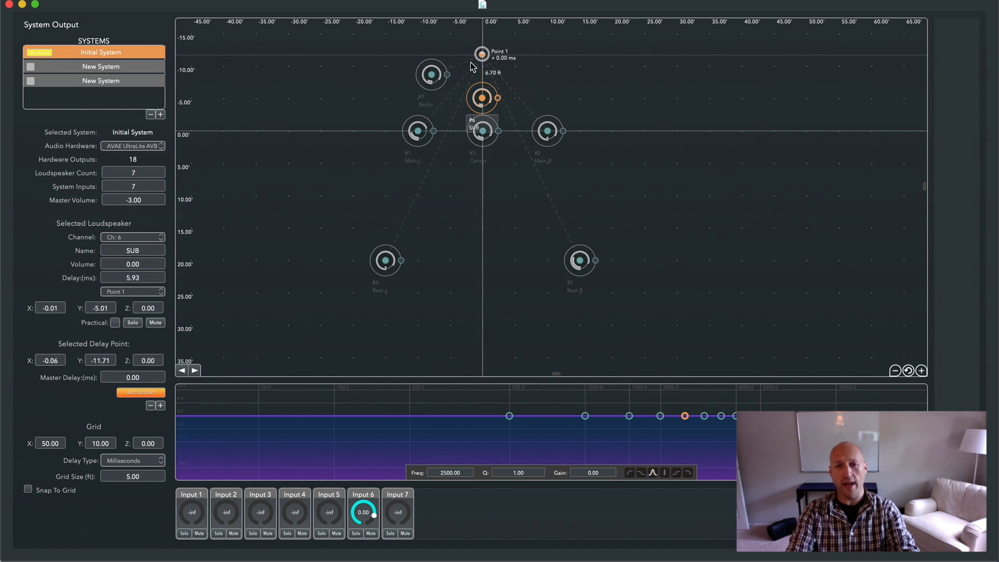
Mark the Radio loudspeaker on channel 7 as a practical
{"action": "left_click", "coordinate": [430, 83]}
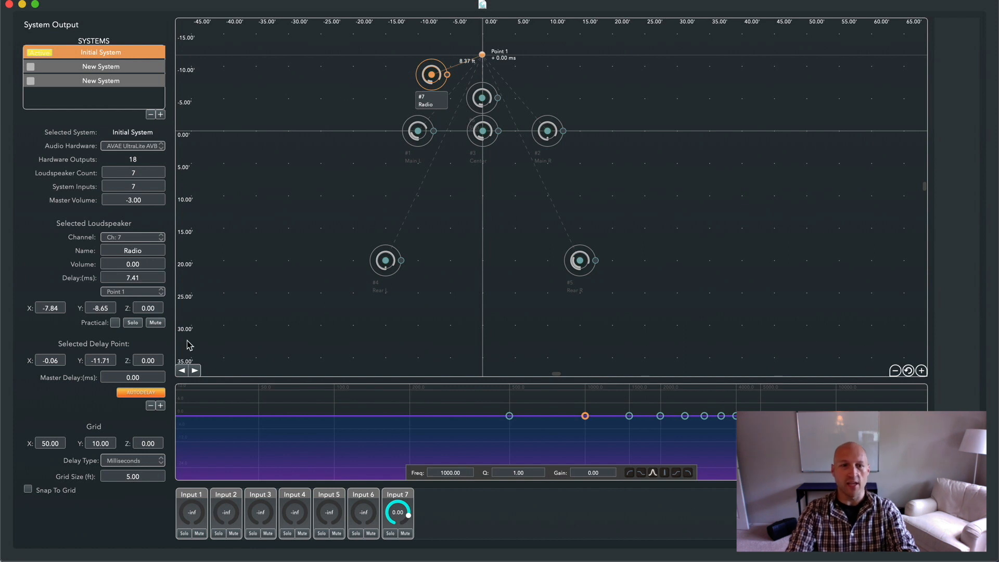
{"action": "left_click", "coordinate": [114, 324]}
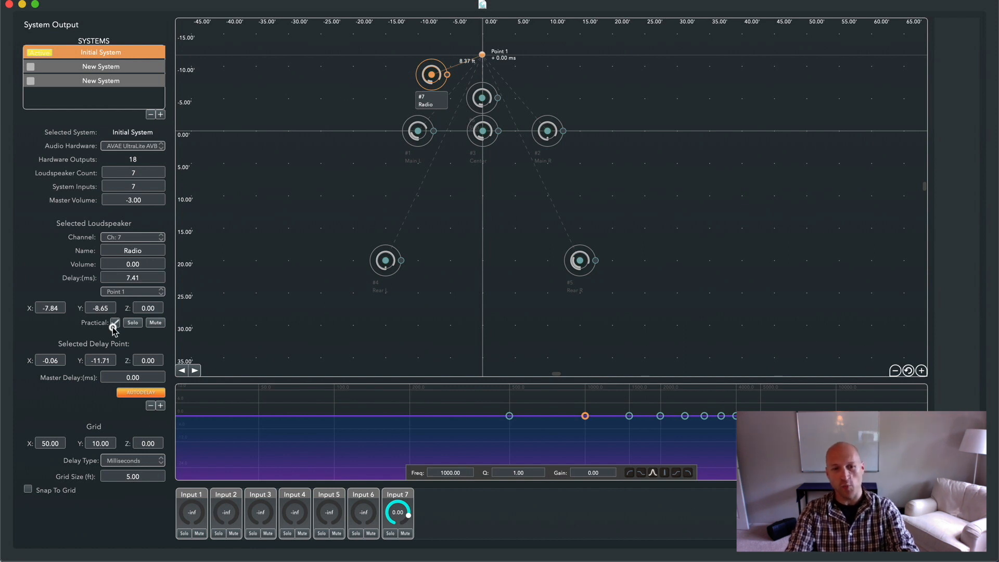
{"action": "left_click", "coordinate": [113, 327]}
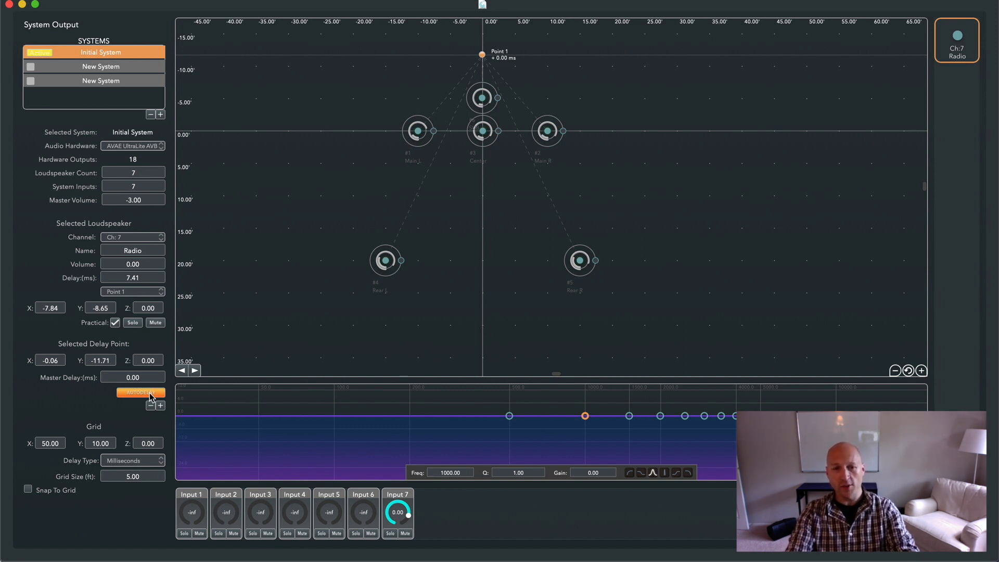
Turn off AutoDelay and check the calculated delays of the Rear L, Center, Main R, SUB and Main L loudspeakers
{"action": "left_click", "coordinate": [391, 265]}
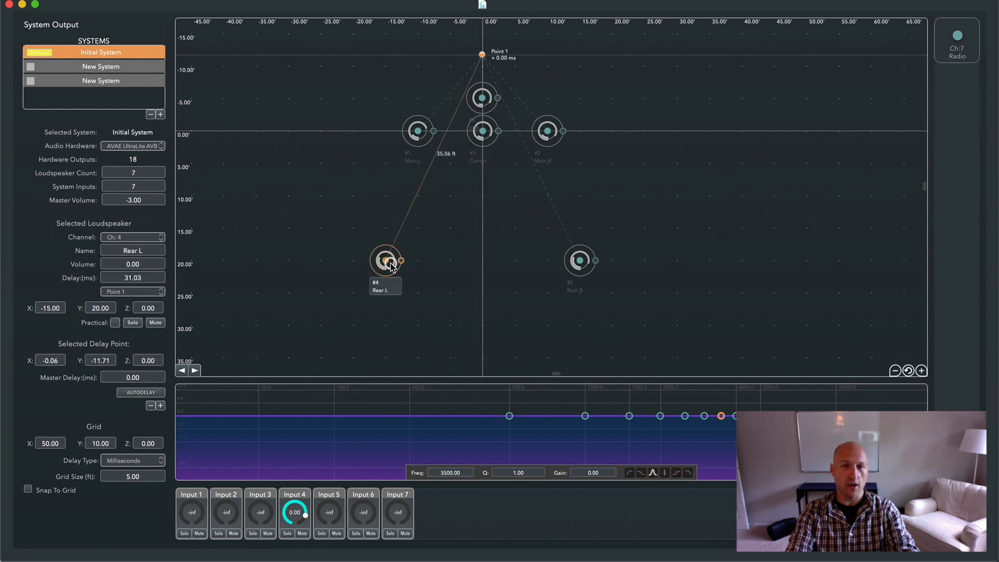
{"action": "left_click", "coordinate": [492, 143]}
{"action": "left_click", "coordinate": [548, 131]}
{"action": "left_click", "coordinate": [484, 102]}
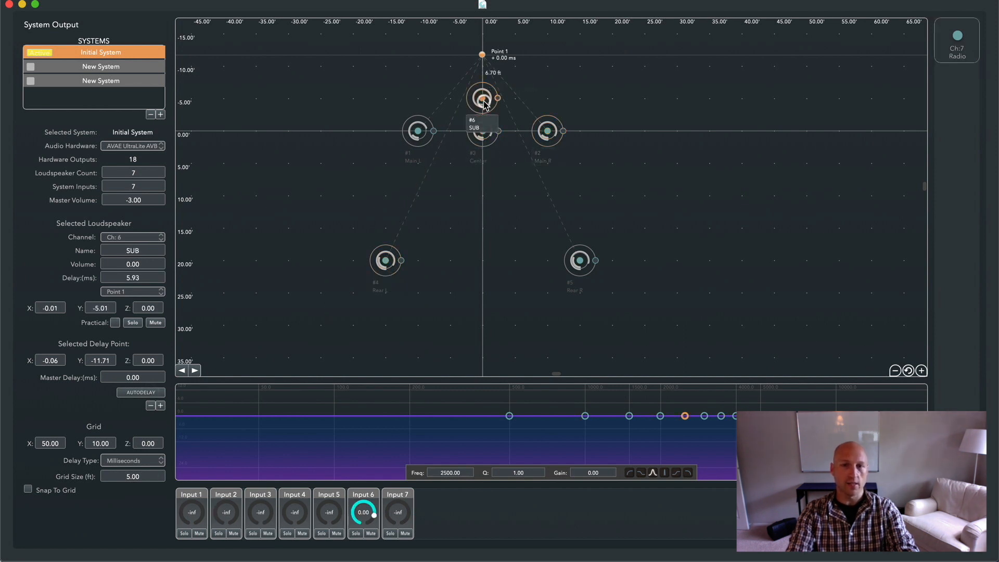
{"action": "left_click", "coordinate": [418, 132]}
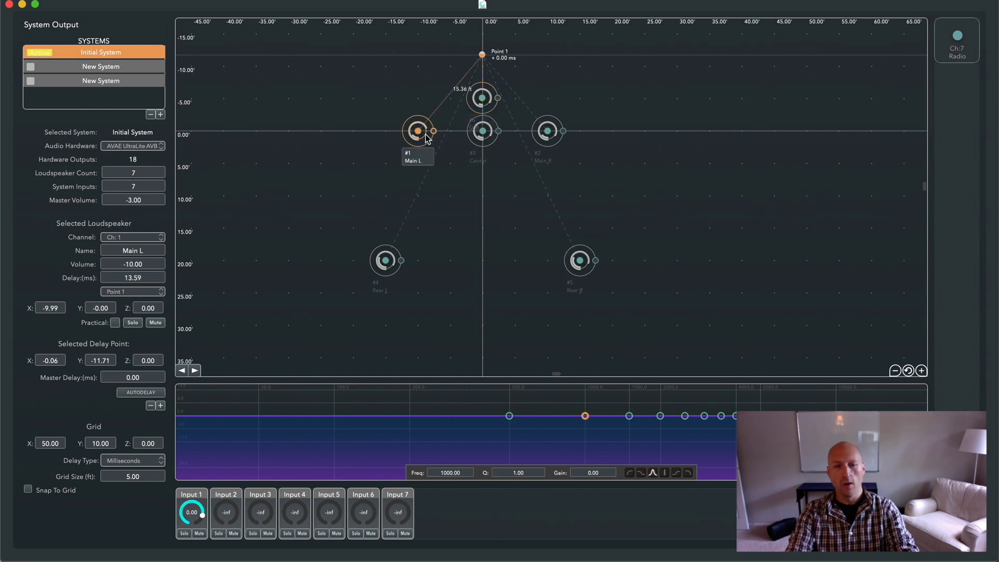
Add a second delay point at about X 10.28, Y -9.79 and move Point 1 to about X -9.98, Y -10.00
{"action": "left_click", "coordinate": [161, 406]}
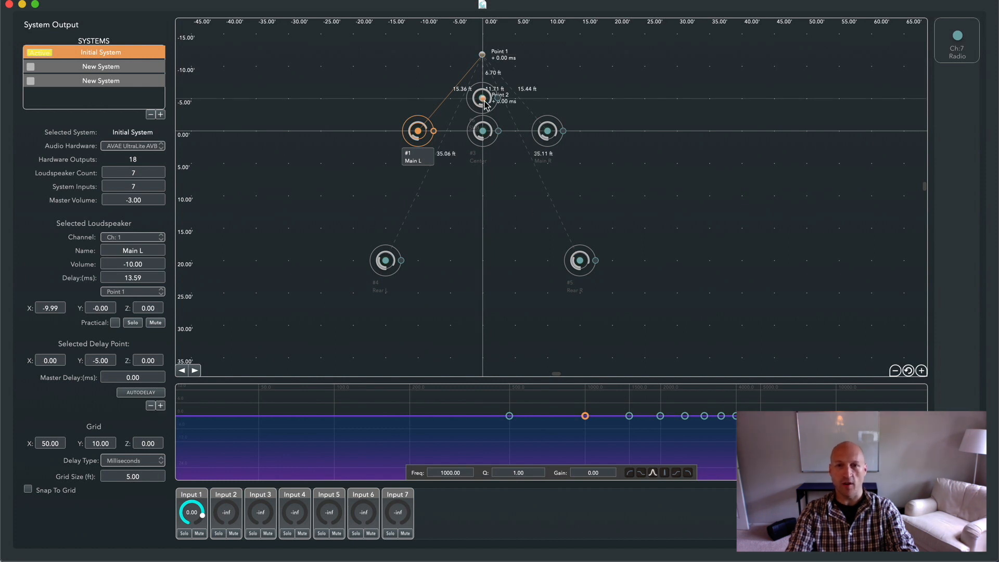
{"action": "left_click_drag", "start_coordinate": [485, 102], "coordinate": [550, 67]}
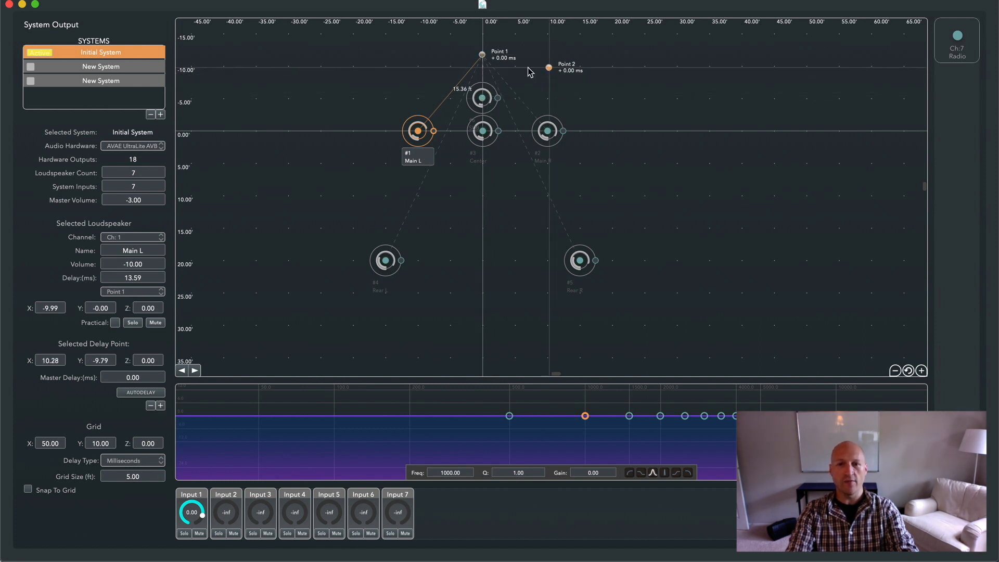
{"action": "left_click_drag", "start_coordinate": [483, 54], "coordinate": [418, 66]}
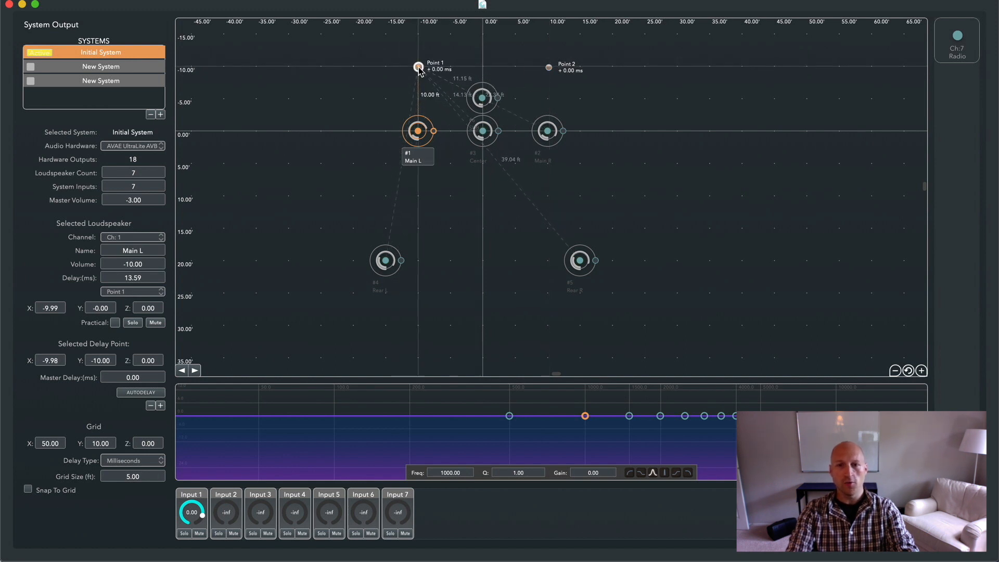
Assign the Main R and Rear R loudspeakers to delay Point 2
{"action": "left_click", "coordinate": [548, 130]}
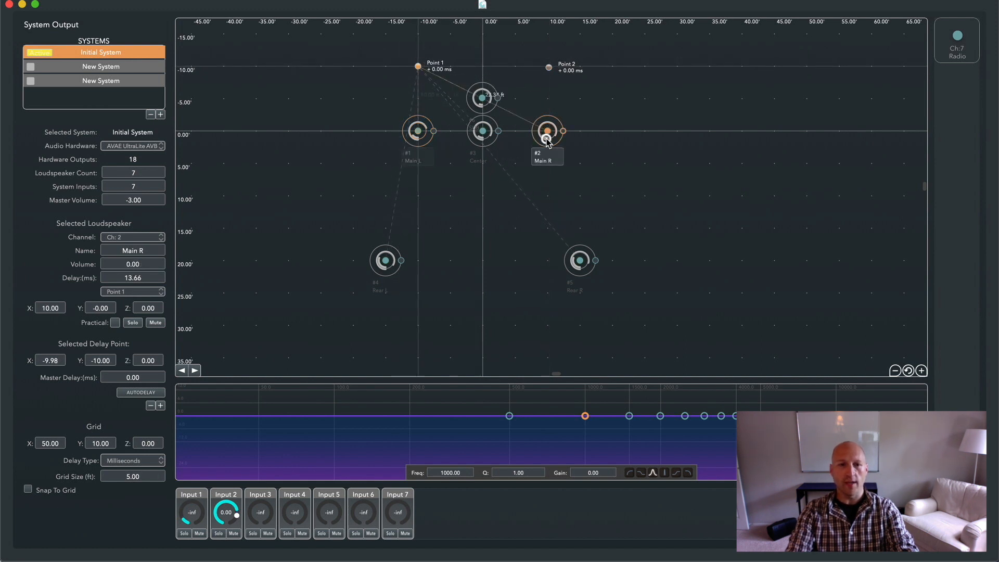
{"action": "left_click", "coordinate": [150, 295]}
{"action": "left_click", "coordinate": [150, 304]}
{"action": "left_click", "coordinate": [581, 270]}
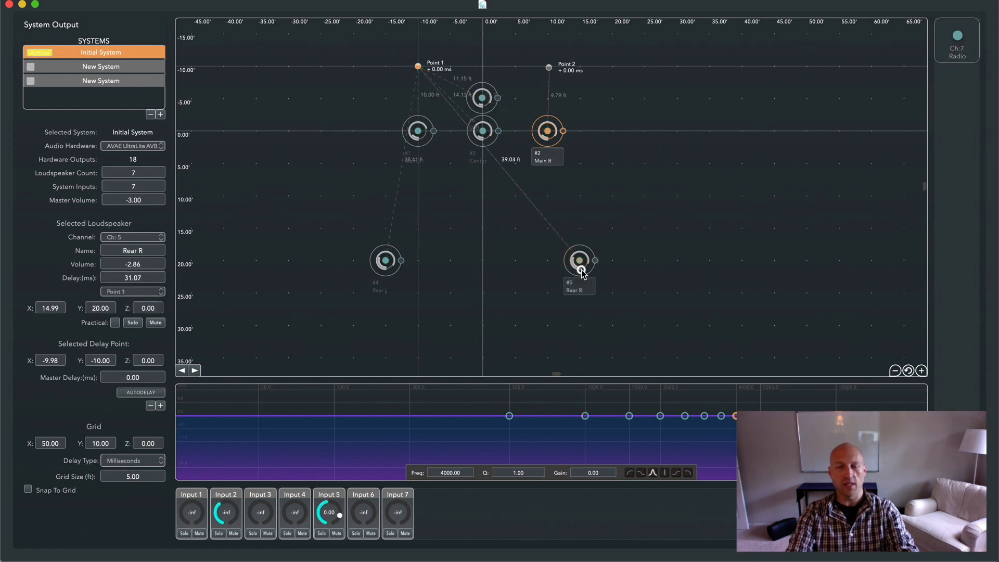
{"action": "left_click", "coordinate": [151, 293]}
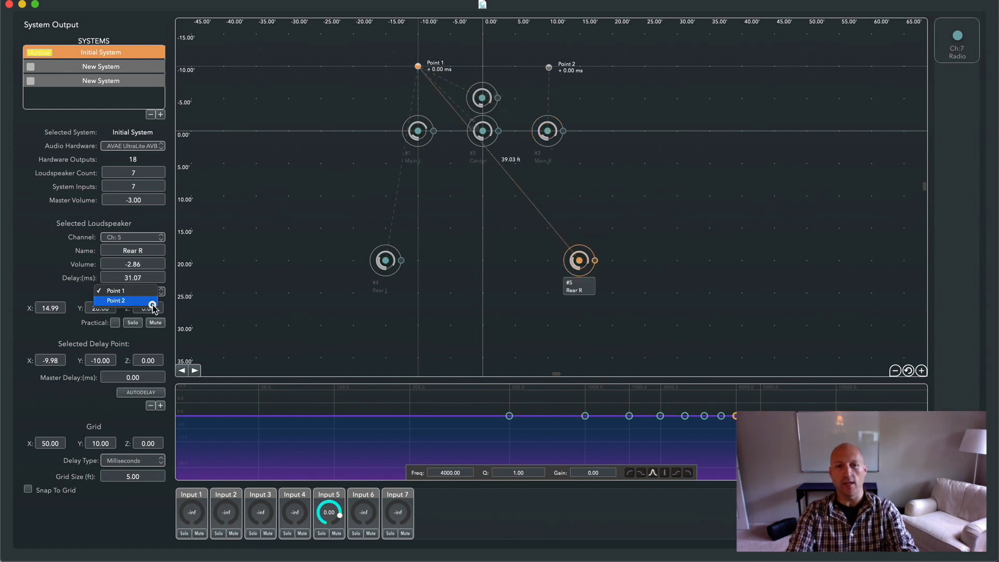
{"action": "left_click", "coordinate": [151, 303]}
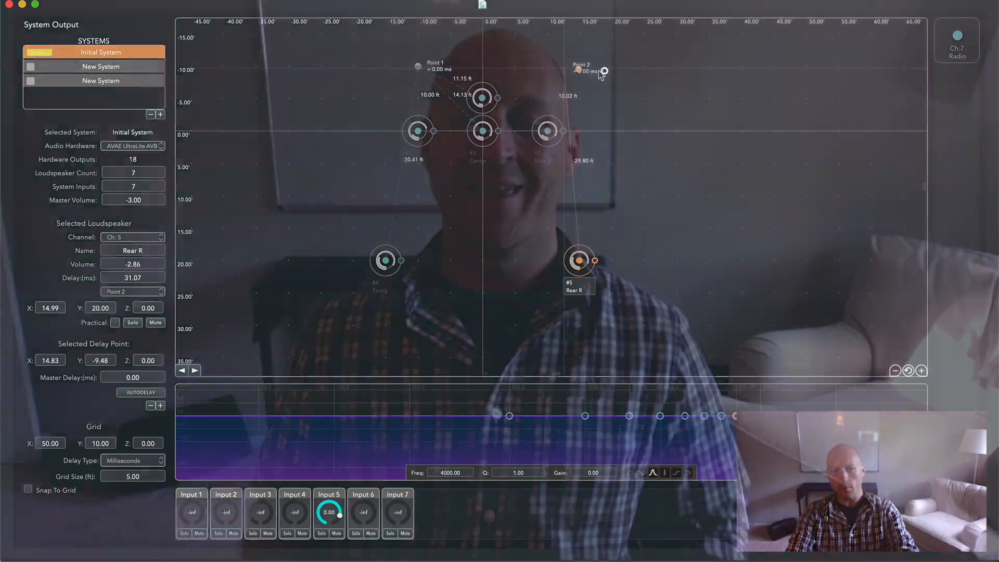